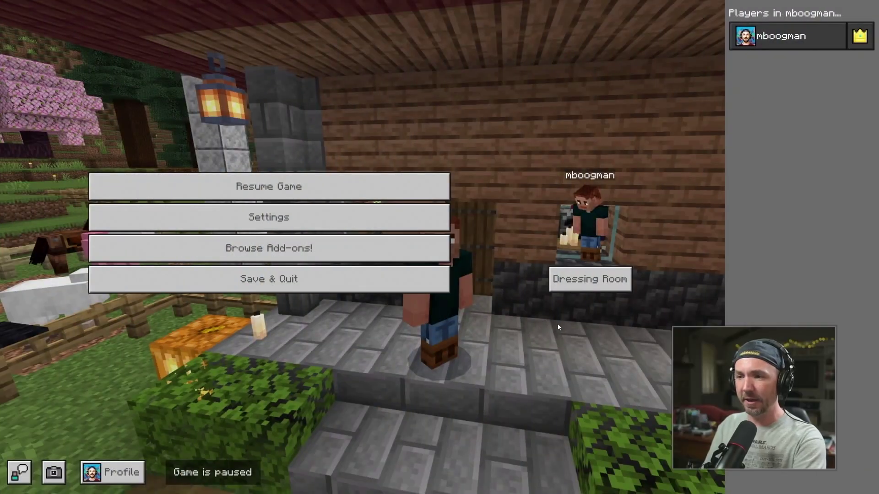
Resume the game and run along the dirt path in front of the house with the character's front in view
click(274, 186)
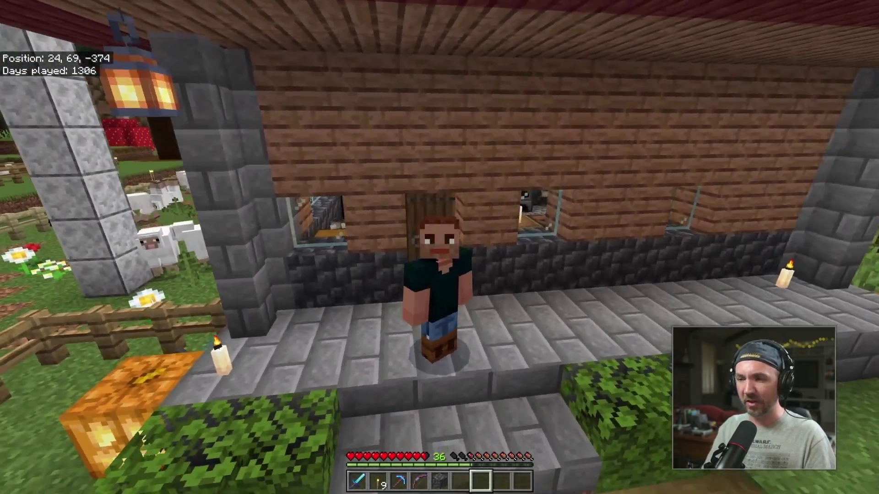
key(w)
key(w)
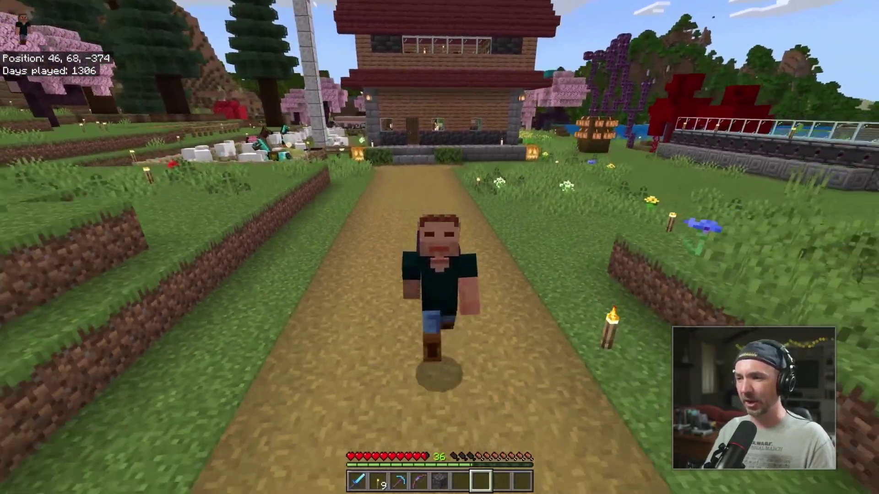
key(w)
key(s)
key(space)
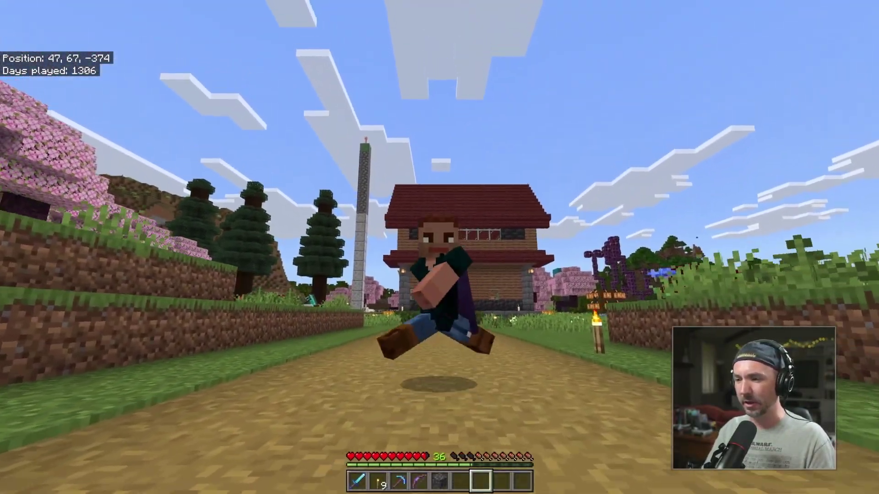
key(s)
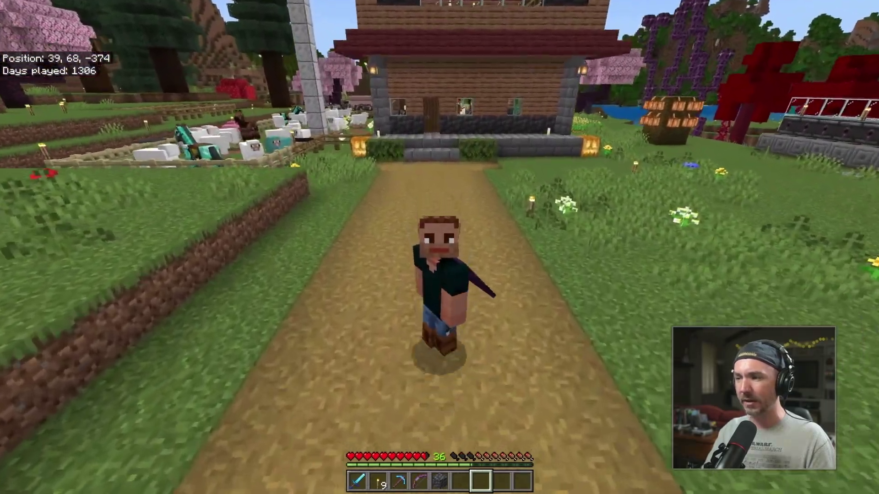
key(s)
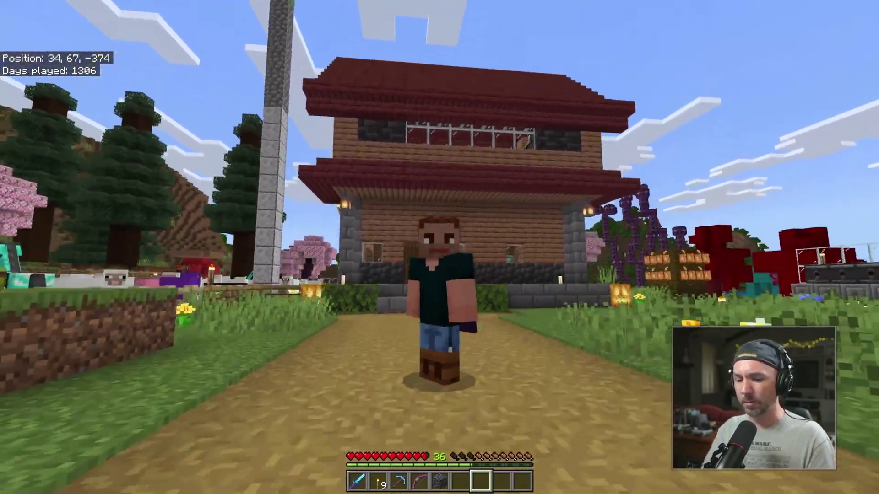
Switch the camera to behind the character and walk off the path onto the grass toward the vine-covered tree
key(F5)
key(F5)
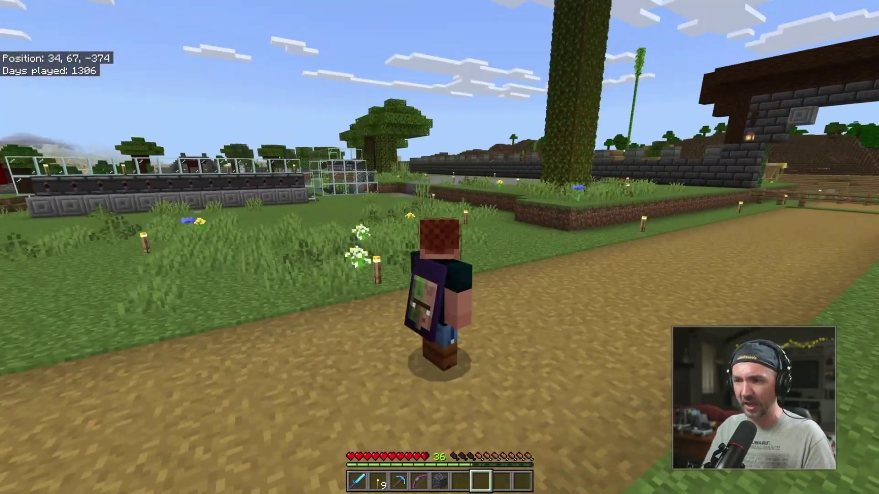
key(w)
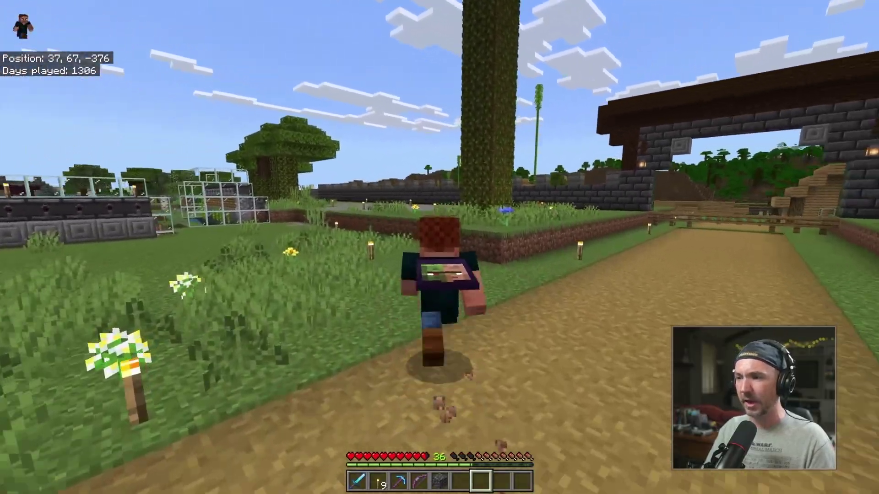
key(w)
key(space)
key(s)
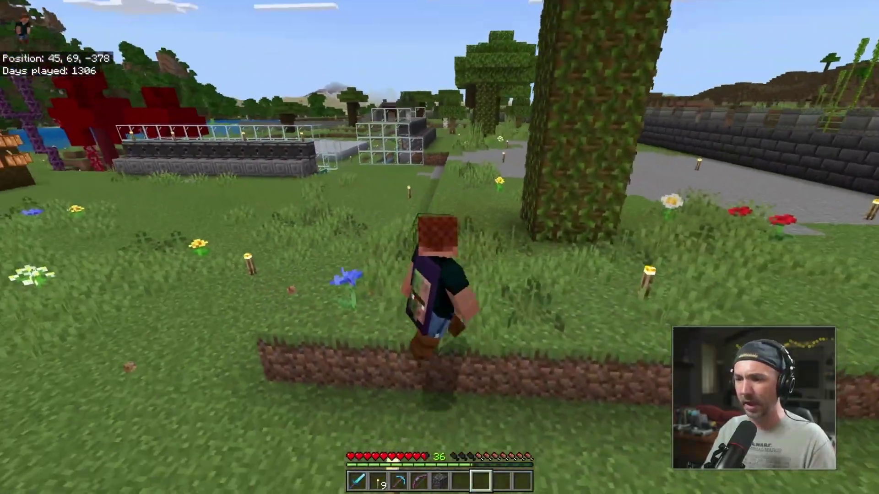
key(w)
key(F5)
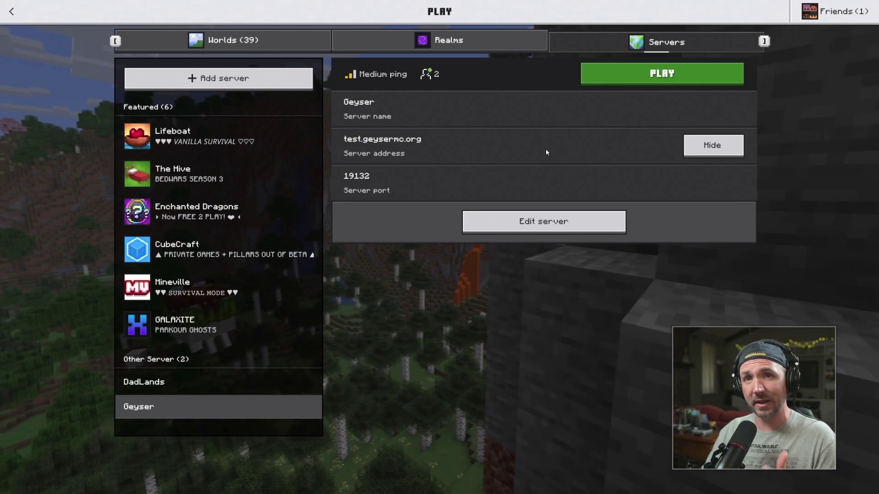
Join the Geyser server and walk up to the Discord sign beside the GeyserMC welcome board
click(653, 79)
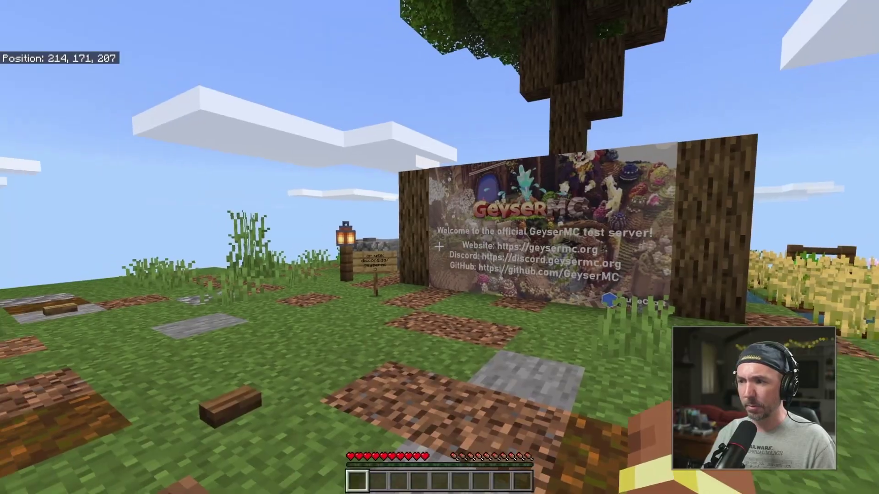
key(w)
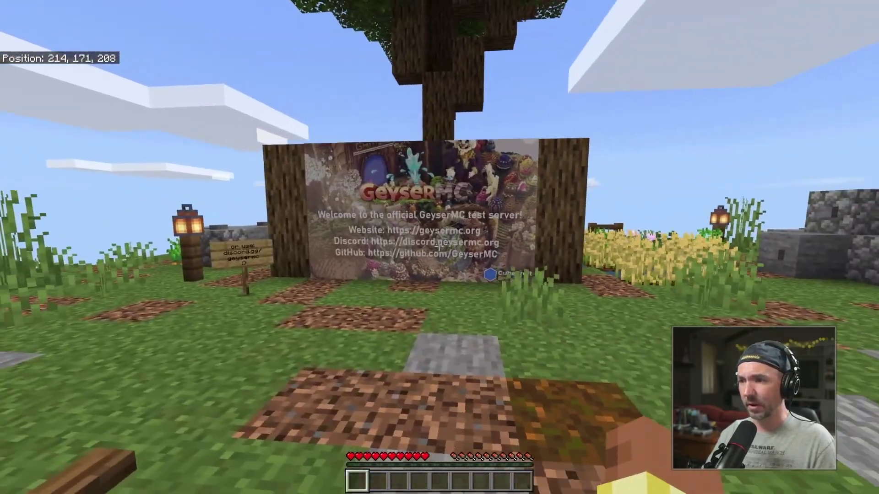
key(w)
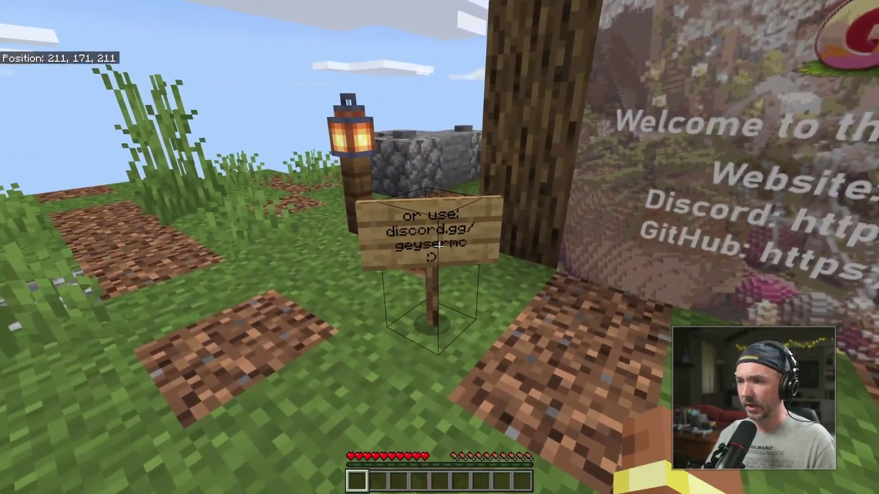
key(w)
key(s)
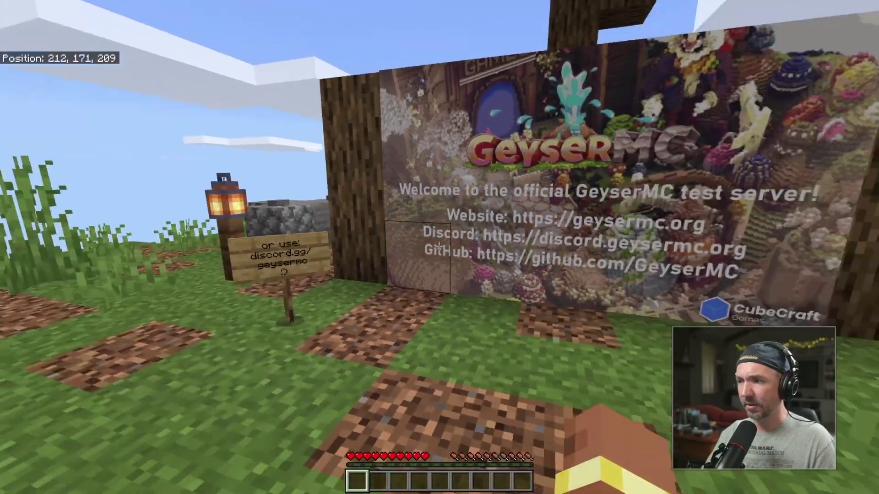
Explore the grassy spawn area around the lantern posts and cobblestone rocks
key(w)
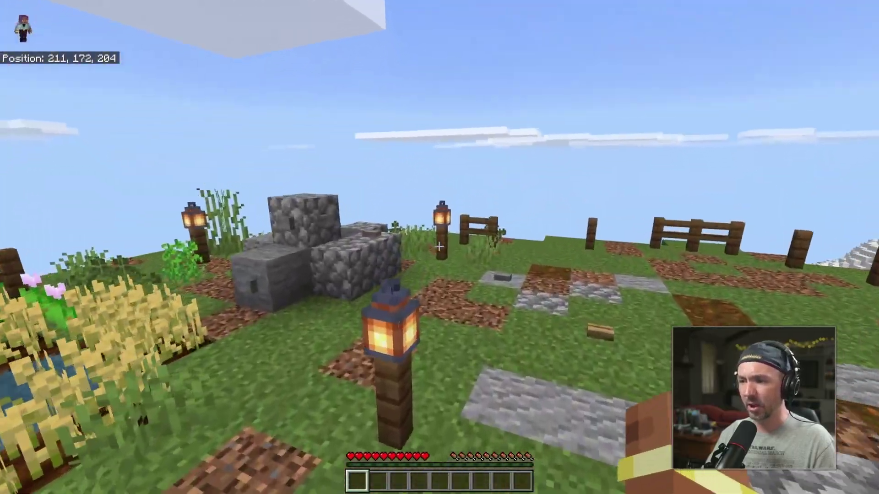
key(w)
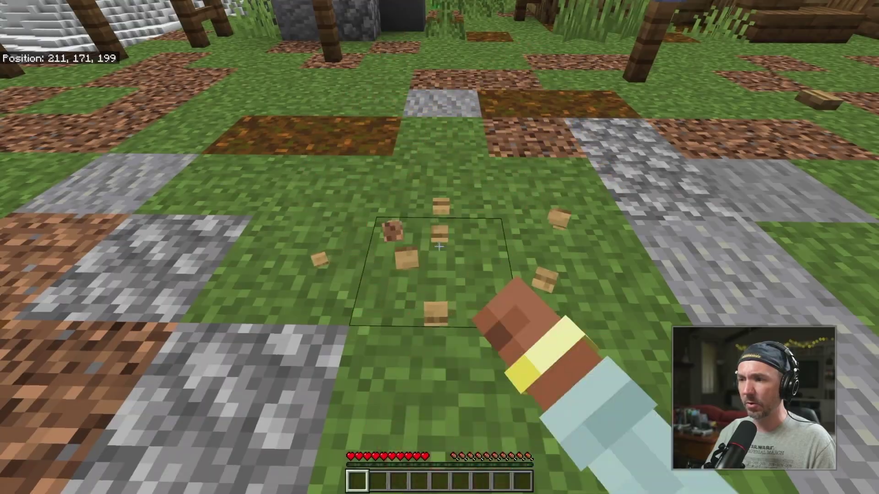
key(w)
key(space)
key(space)
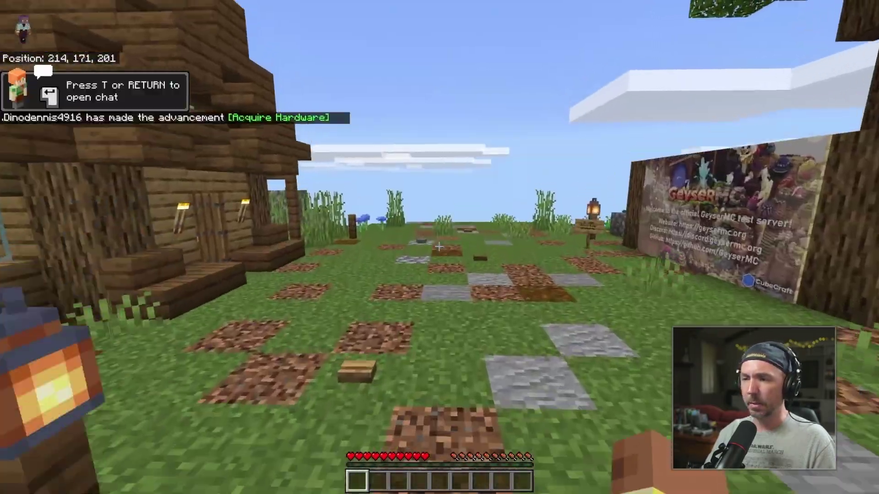
Walk to the wooden house, look inside through its door, and turn back toward the welcome board
key(w)
key(w)
right_click(439, 247)
key(w)
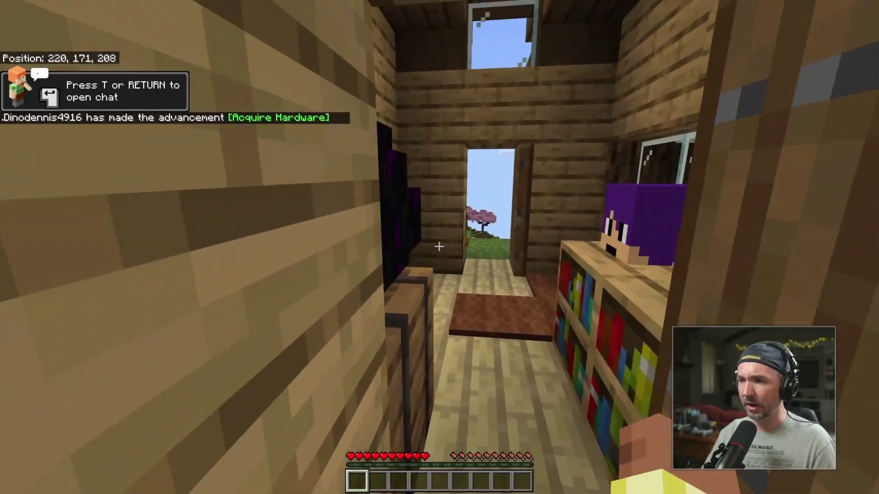
key(s)
key(w)
key(w)
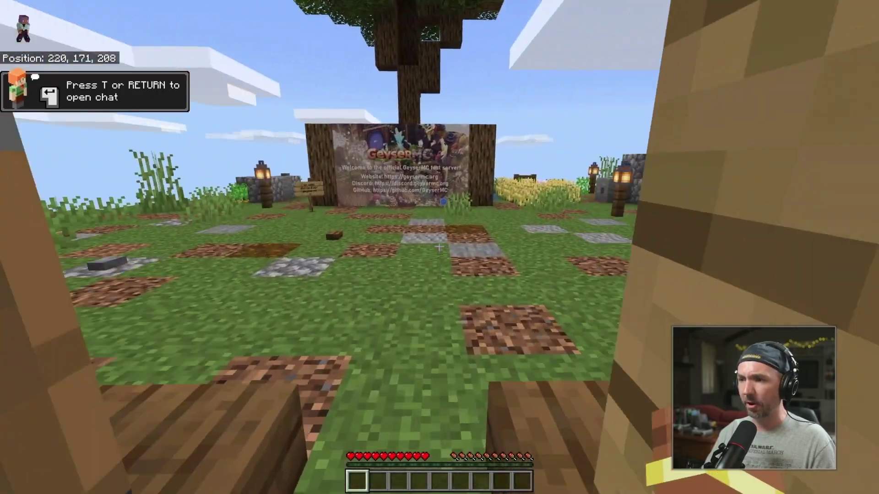
key(s)
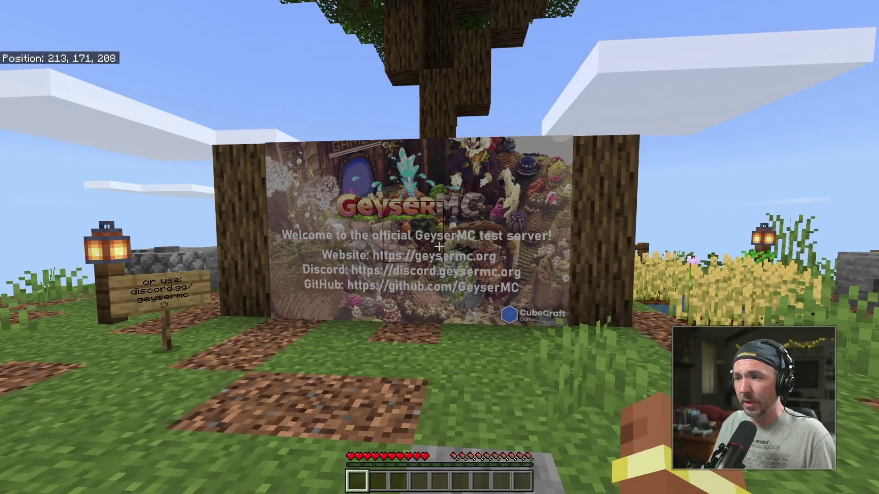
Cycle the camera perspective in front of the welcome board to check the character's skin on the server
mouse_move(439, 247)
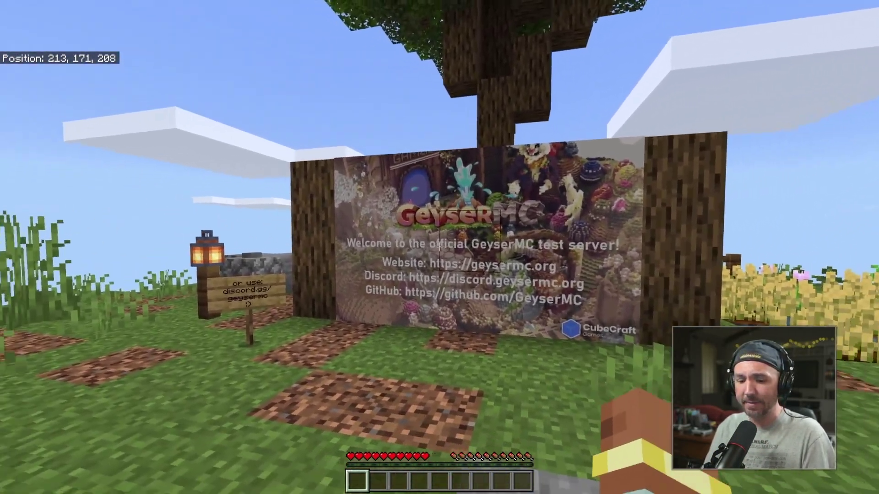
key(F5)
key(F5)
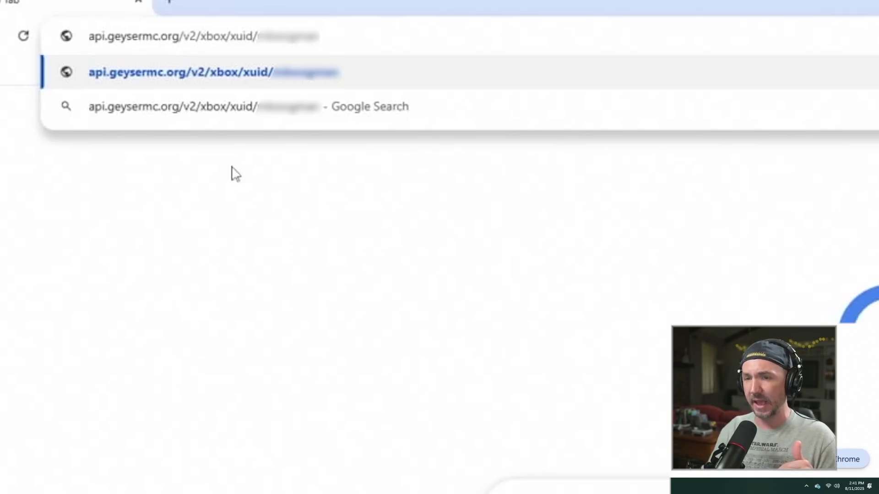
In Chrome, load api.geysermc.org/v2/xbox/xuid/ followed by the player's gamertag and select the returned XUID value
key(Return)
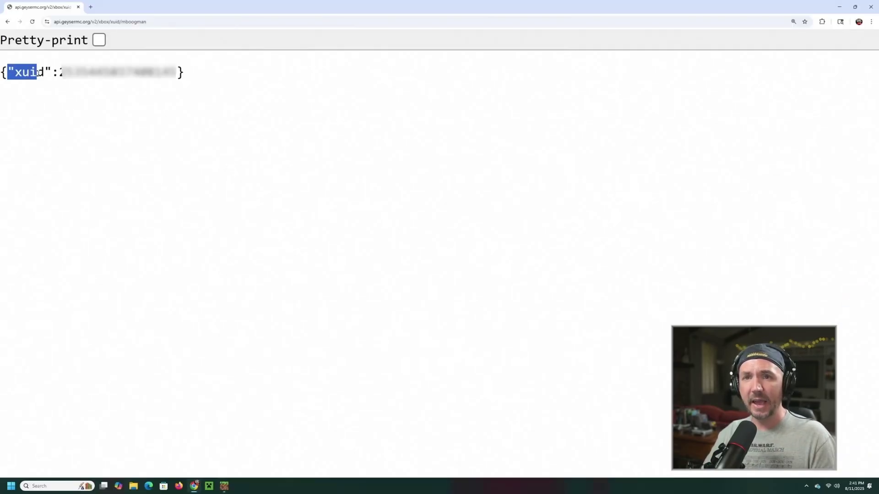
drag(39, 72, 50, 72)
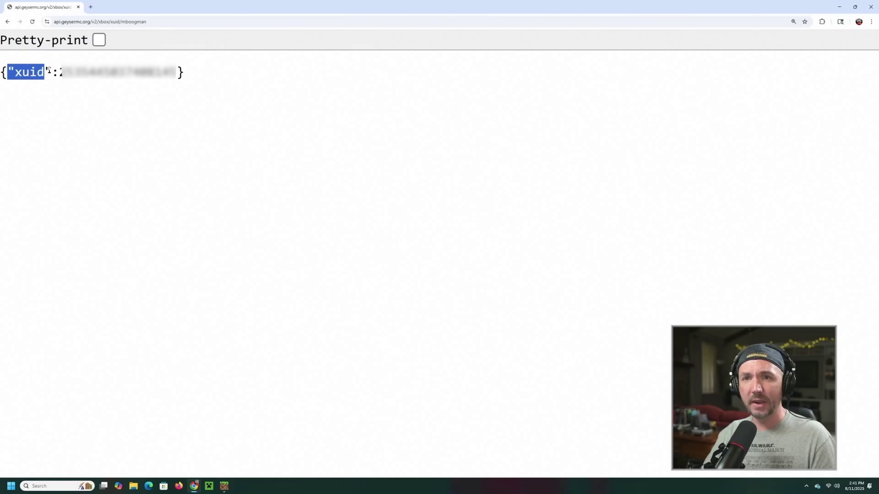
click(51, 72)
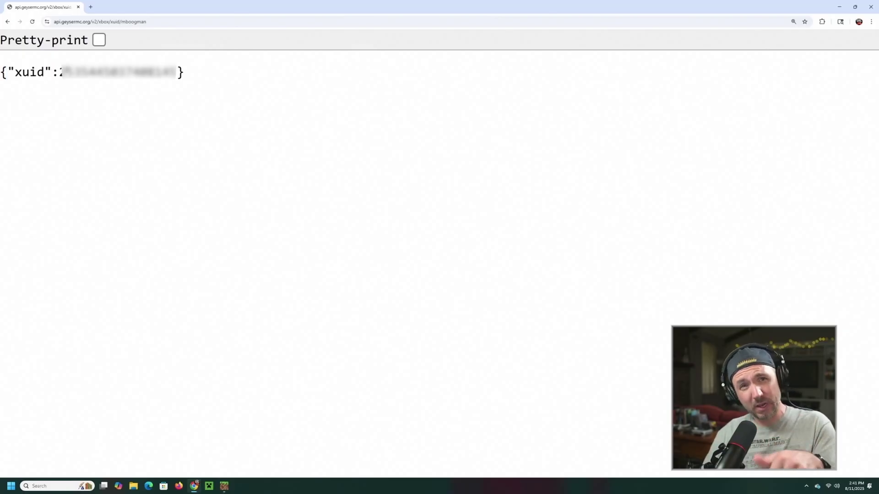
drag(59, 72, 179, 72)
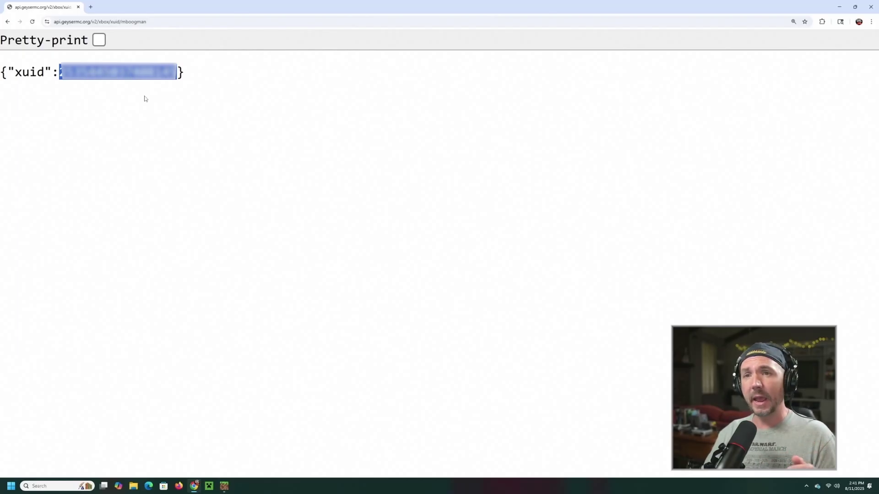
click(144, 99)
double_click(125, 68)
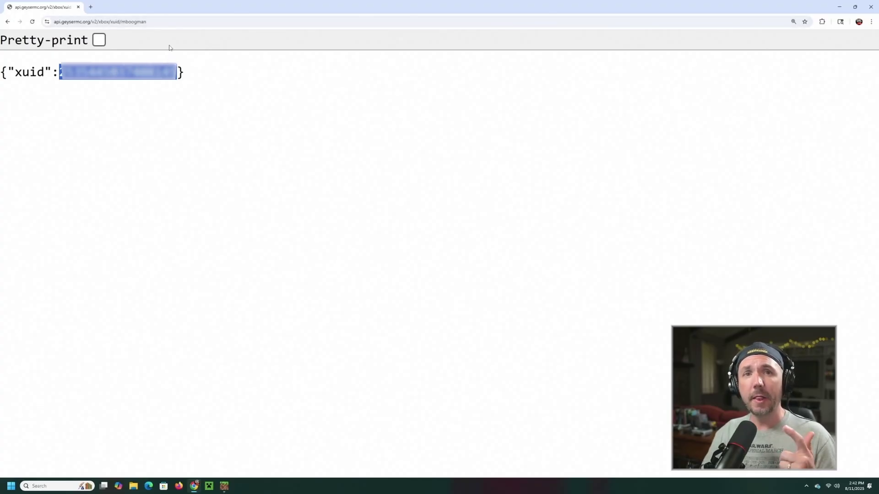
Change the address to api.geysermc.org/v2/skin/ followed by the player's XUID and load the skin data
drag(147, 22, 100, 22)
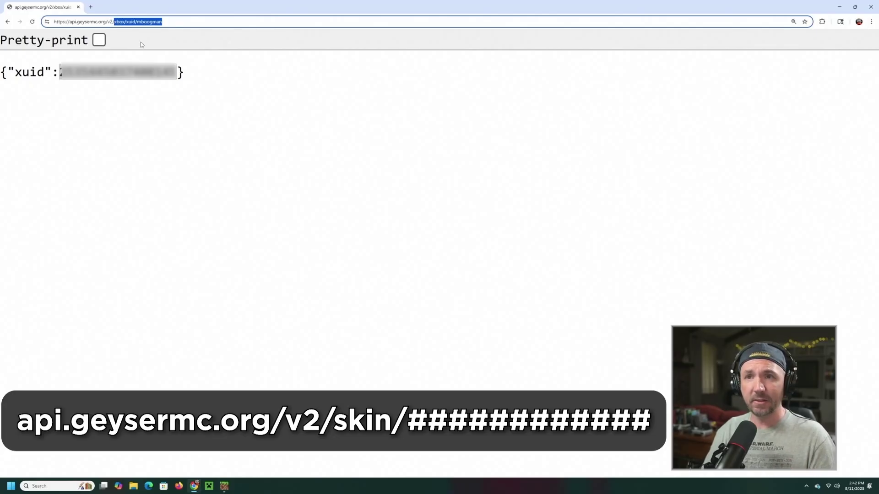
text(skin)
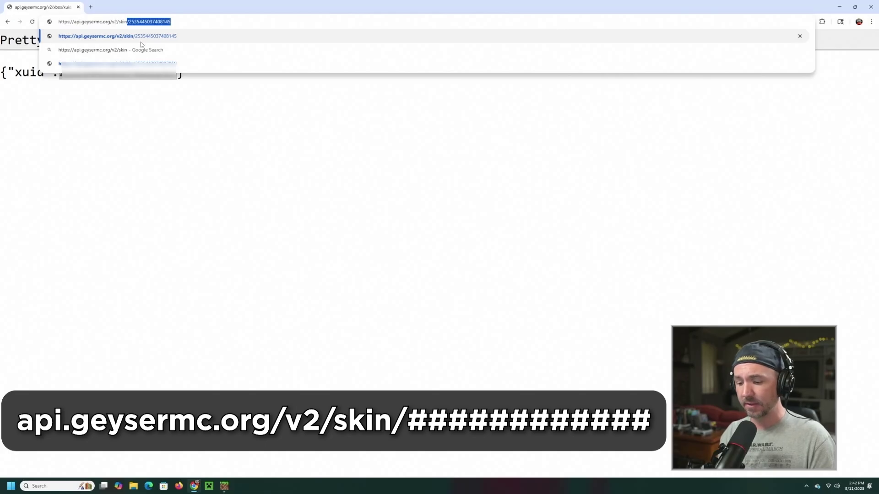
text(/)
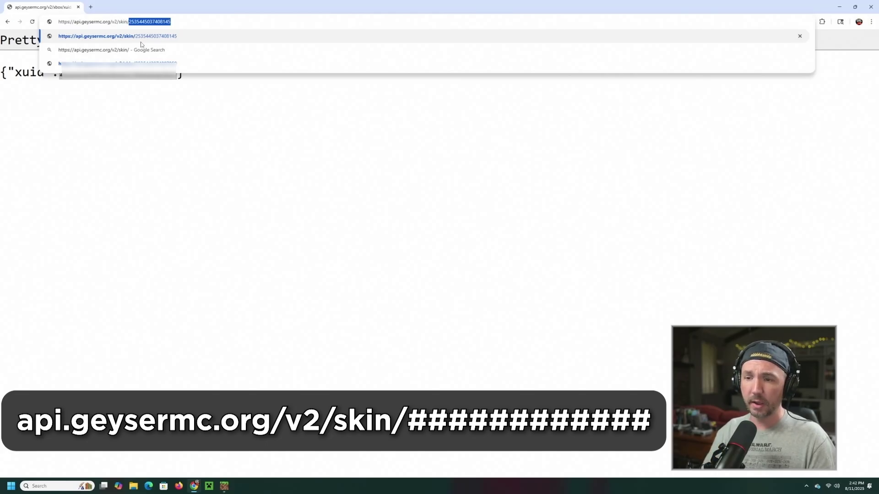
key(Return)
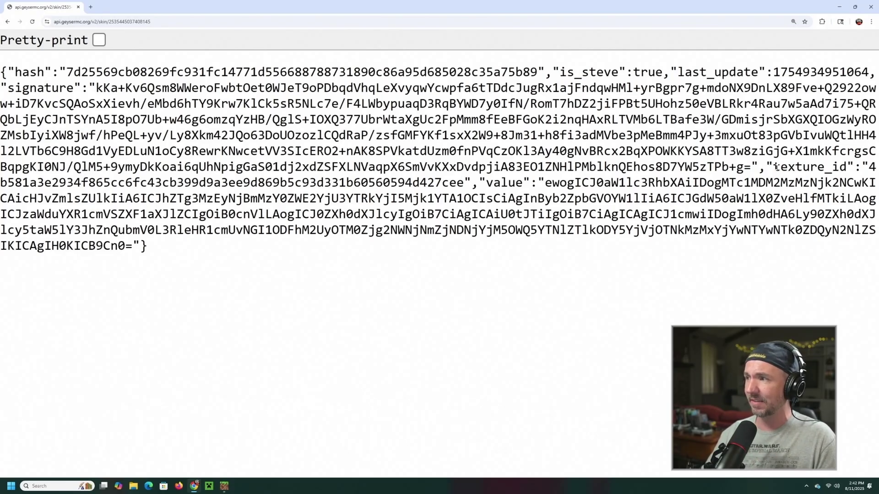
Locate texture_id in the skin data and copy its full value
drag(774, 167, 849, 165)
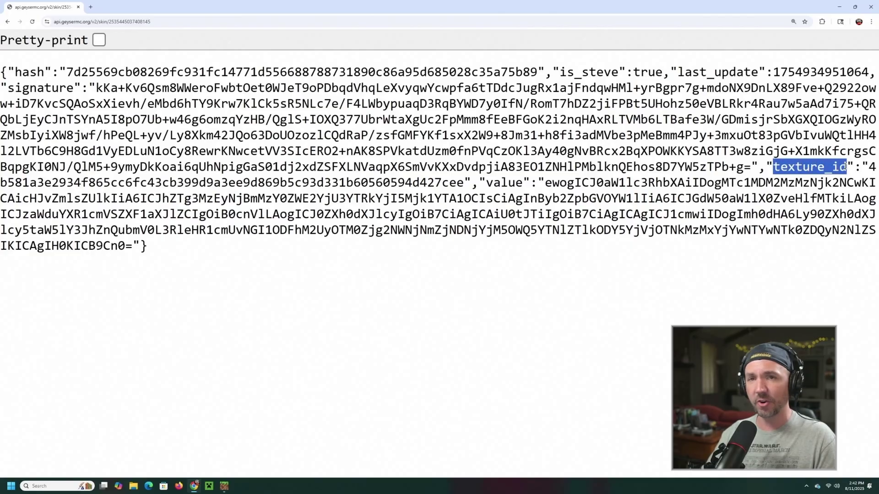
drag(868, 166, 466, 183)
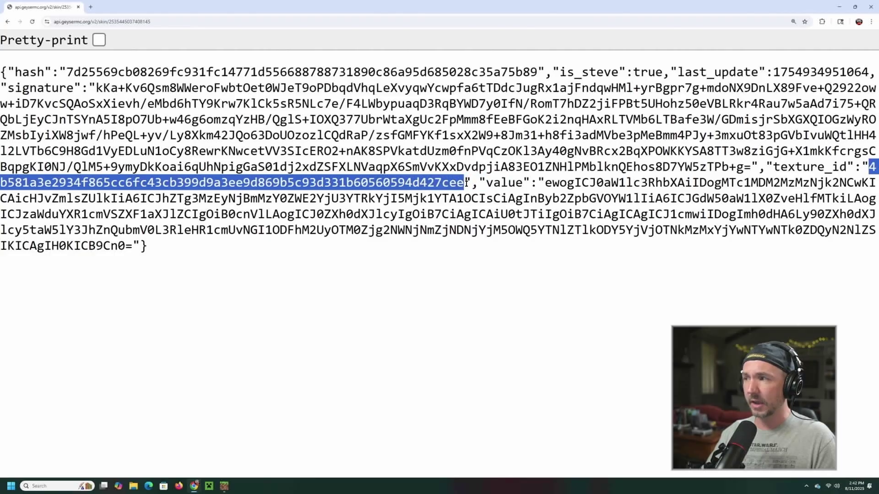
right_click(319, 185)
click(347, 191)
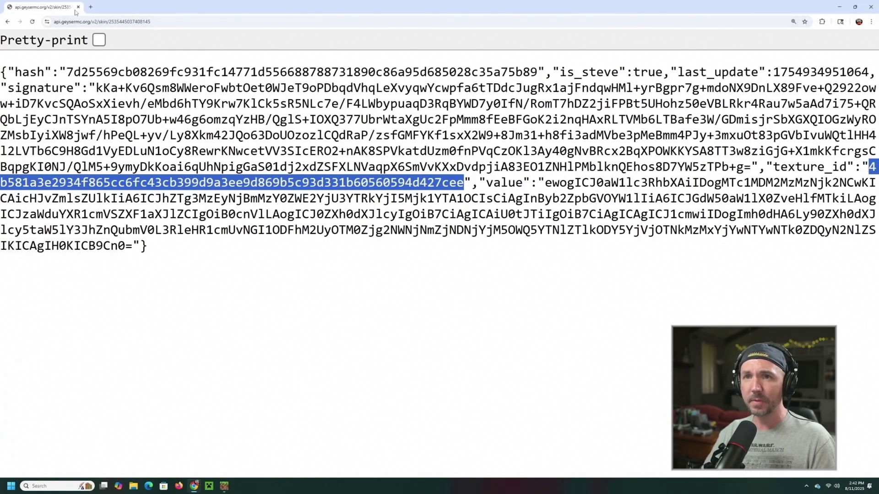
In a new browser tab, load textures.minecraft.net/texture/ followed by the copied texture ID and enlarge the skin texture
click(90, 7)
click(130, 20)
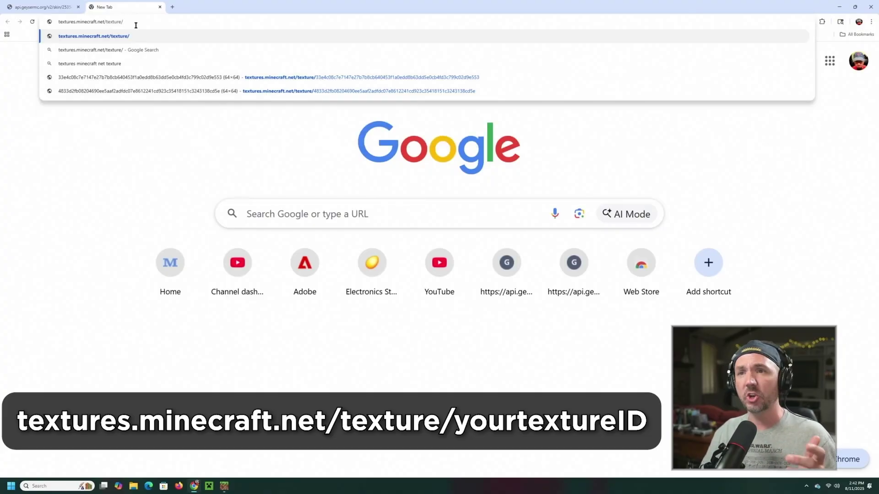
key(ctrl+v)
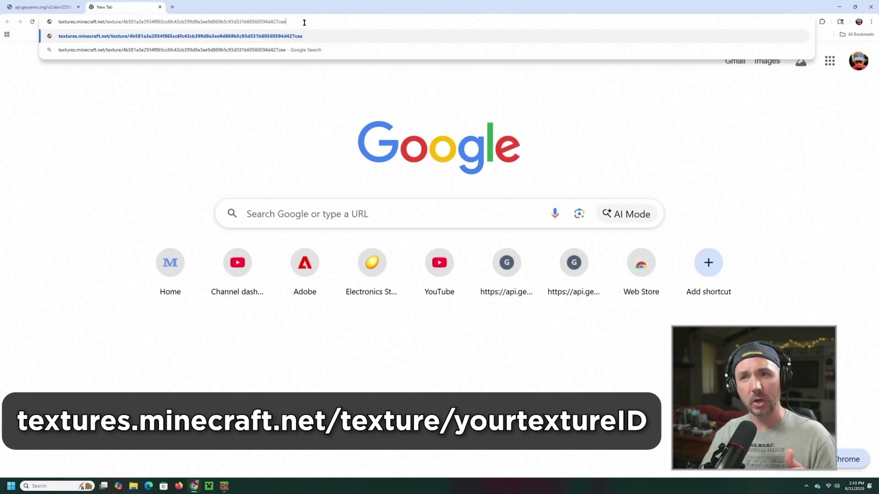
key(Return)
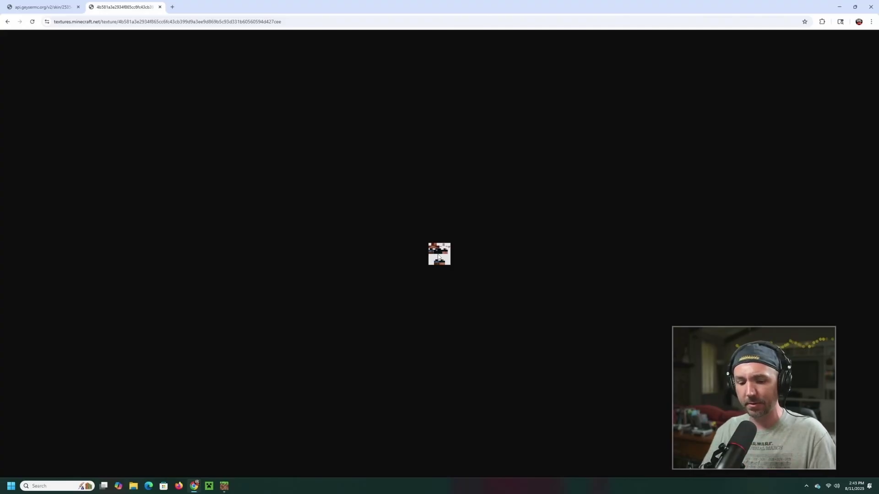
scroll(438, 257, up, 9)
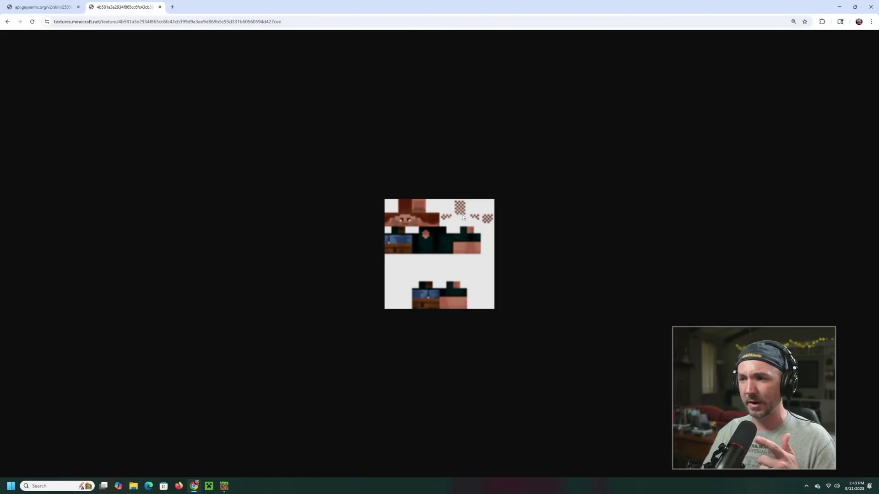
Save the skin texture image to the Documents folder as thedadplaysskin.png
right_click(464, 246)
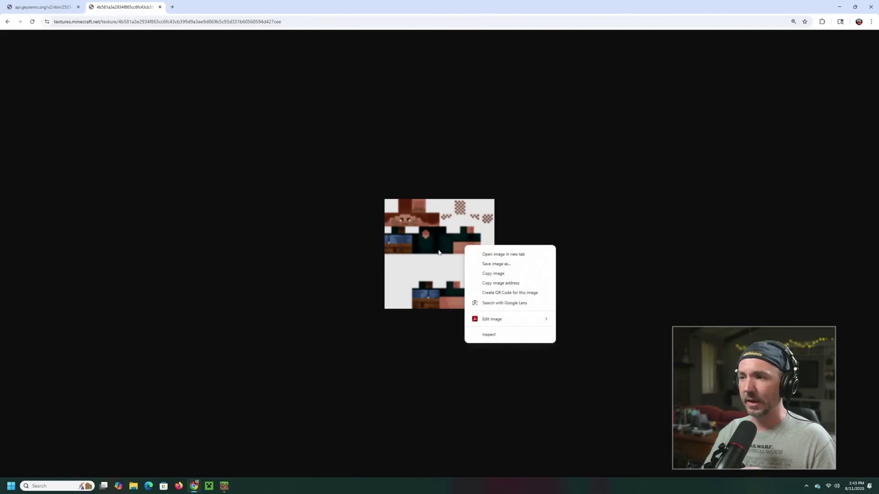
click(496, 264)
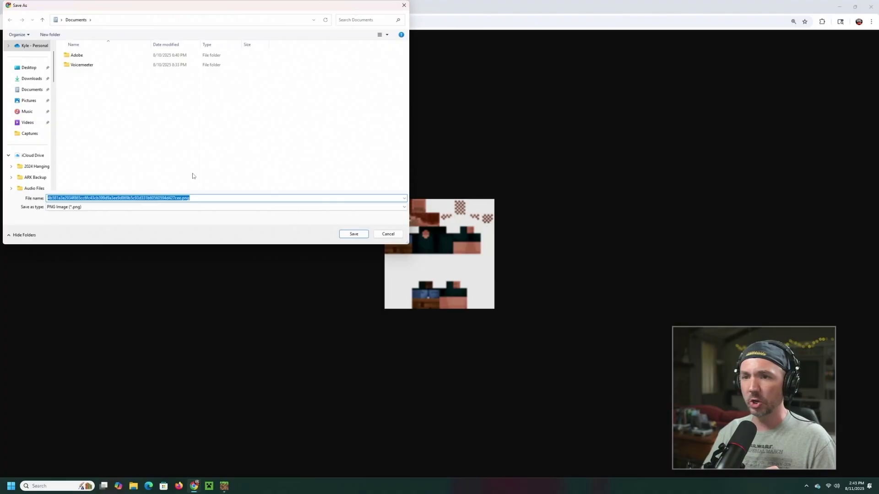
click(178, 199)
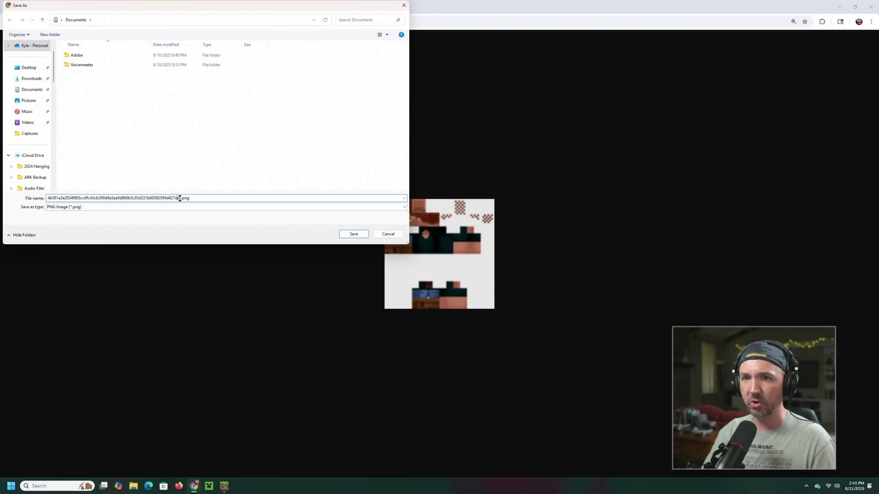
drag(179, 198, 34, 195)
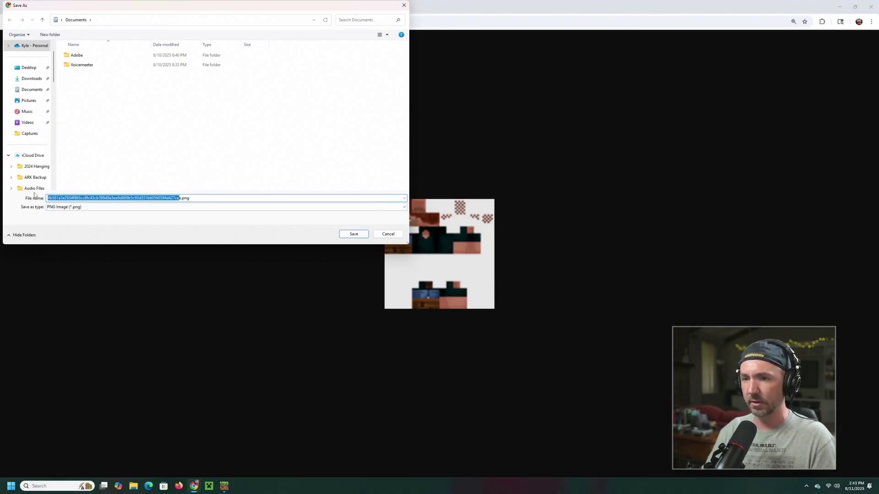
key(BackSpace)
text(thedadplayssk)
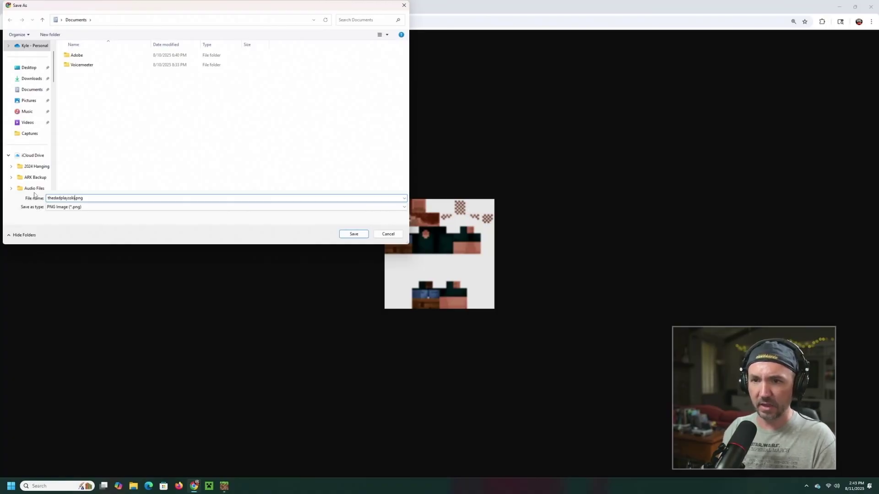
key(Return)
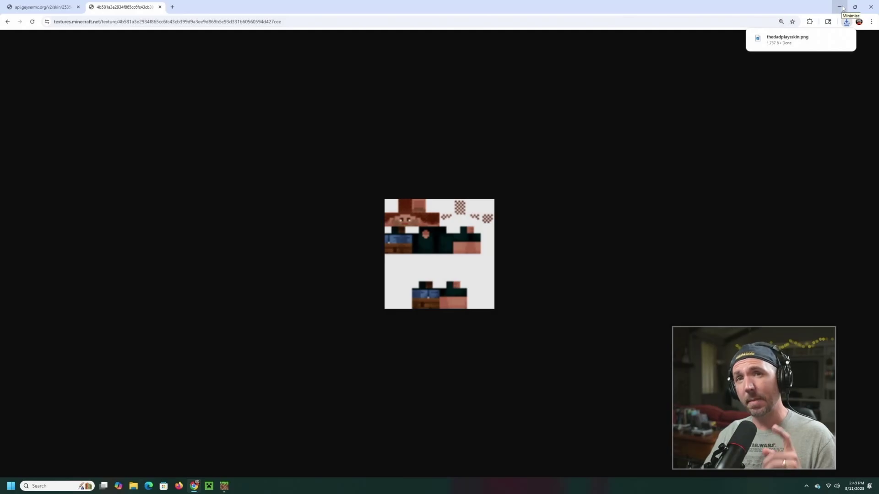
Close the browser, then save and quit the Bedrock game session on the Geyser server
click(870, 7)
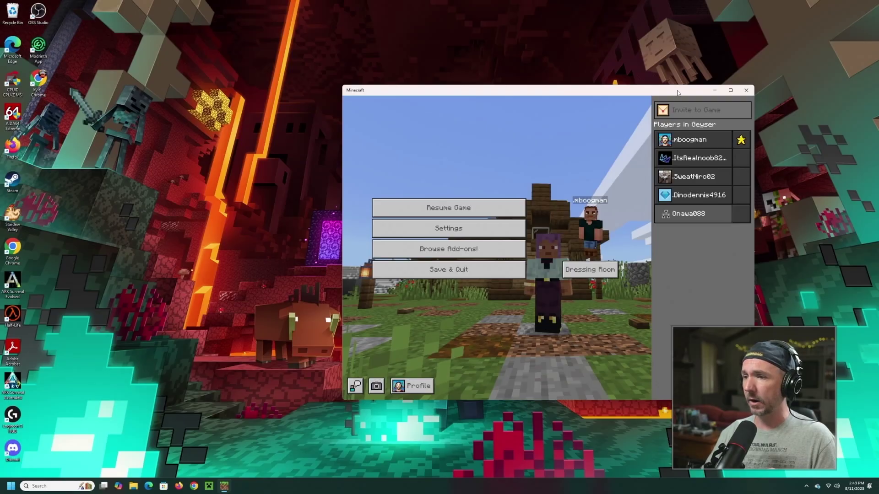
click(460, 266)
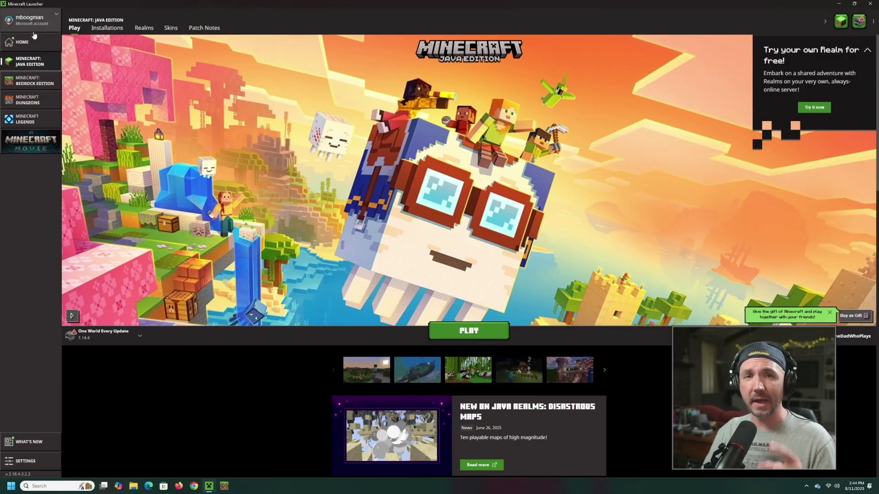
In the Minecraft Launcher, open the Java Edition skin library and add a new skin using the saved skin PNG
click(37, 81)
click(40, 62)
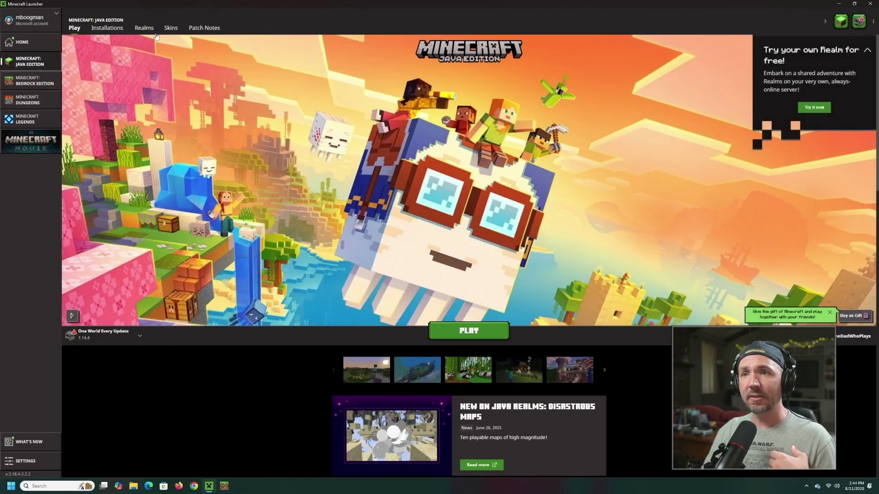
click(171, 28)
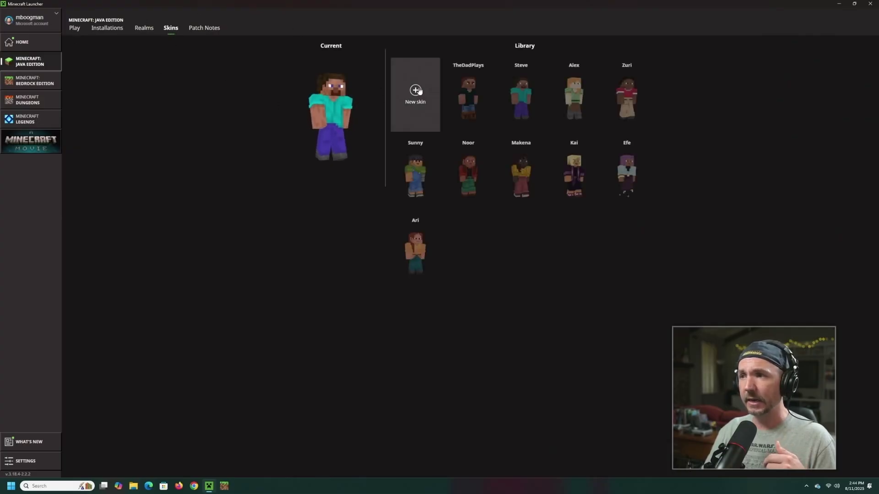
mouse_move(474, 88)
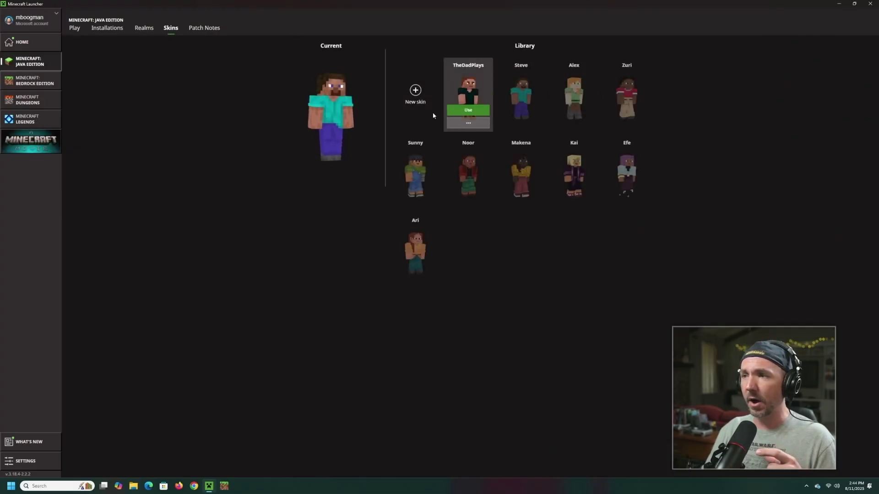
click(415, 91)
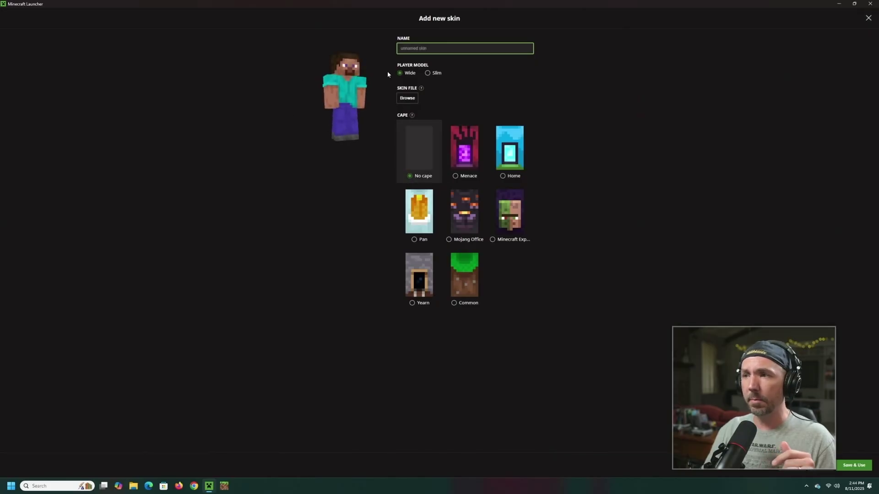
click(407, 99)
click(357, 244)
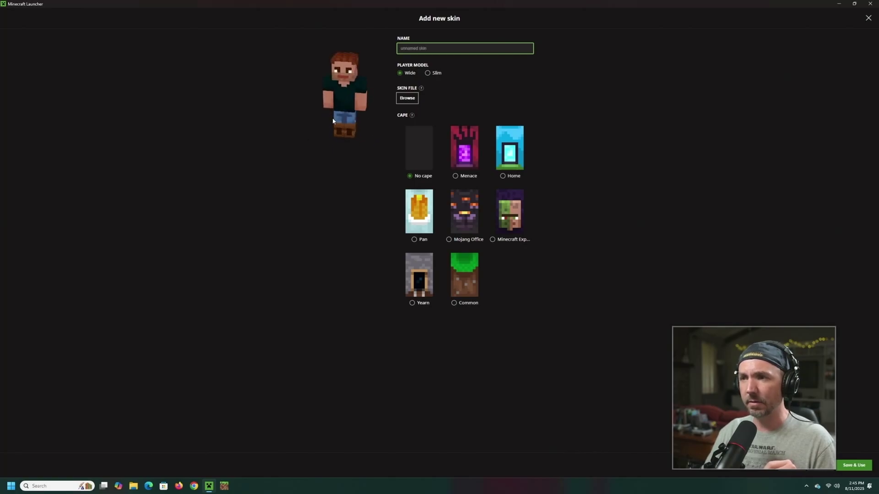
Compare the Slim and Wide player models on the new skin's preview, finishing on Wide
click(428, 73)
click(399, 74)
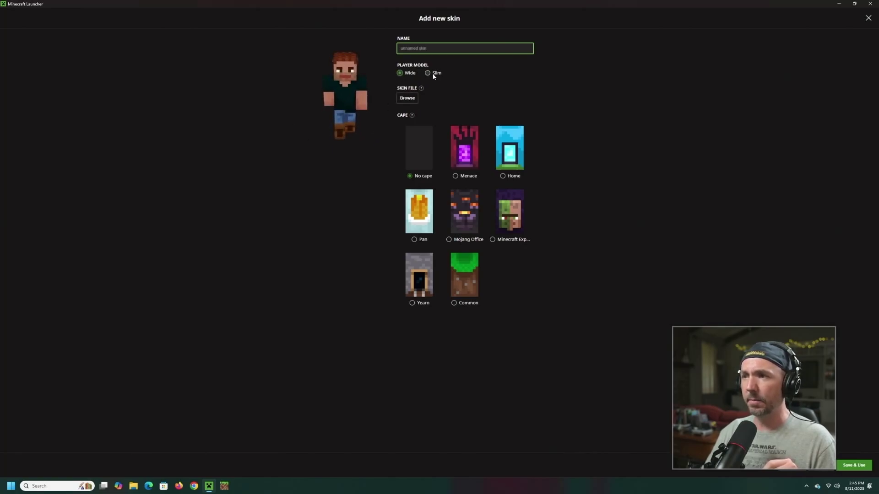
click(428, 73)
click(399, 73)
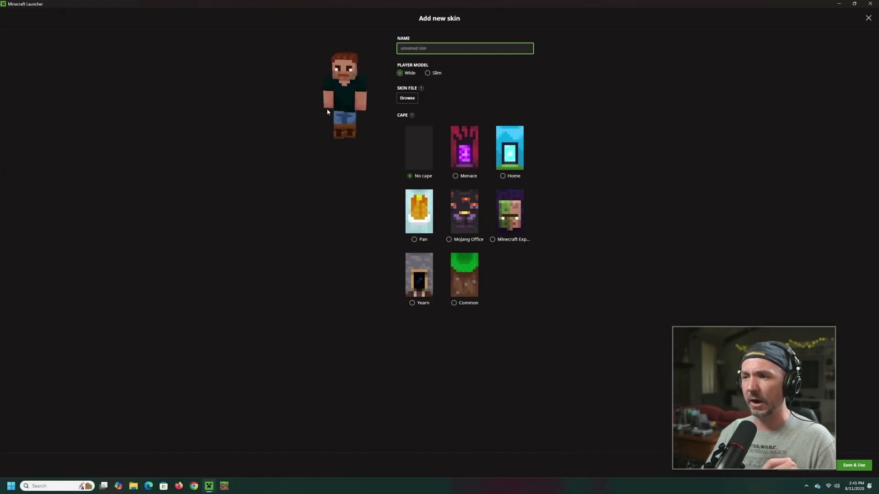
Try the Minecraft Exp... cape on the new skin, rotate the preview, and return to No cape
click(493, 240)
drag(331, 121, 350, 113)
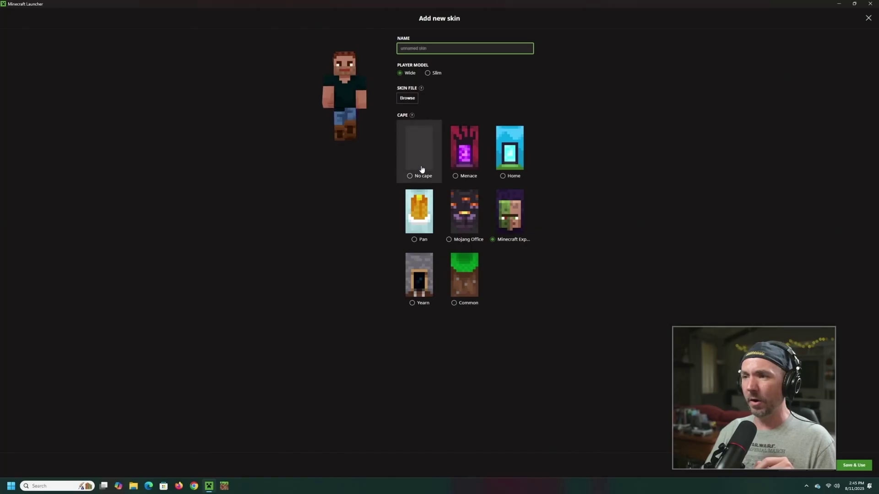
click(422, 172)
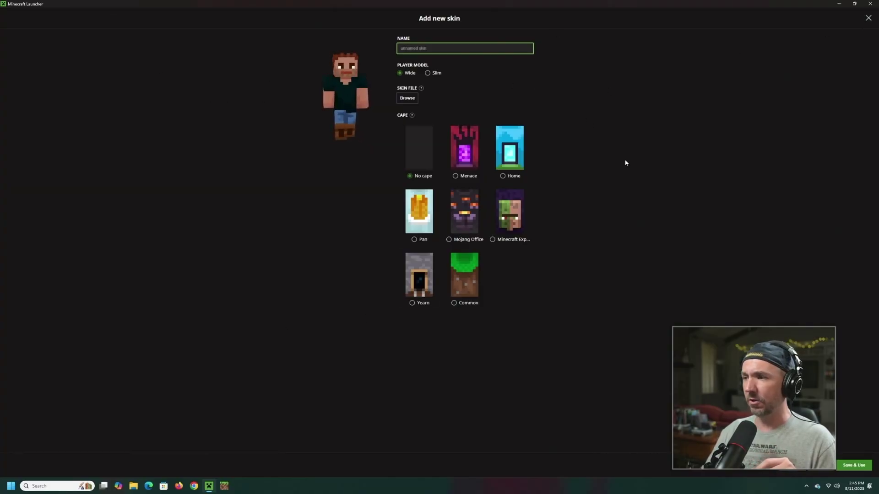
Save and use the new skin, then launch Minecraft: Java Edition
click(854, 465)
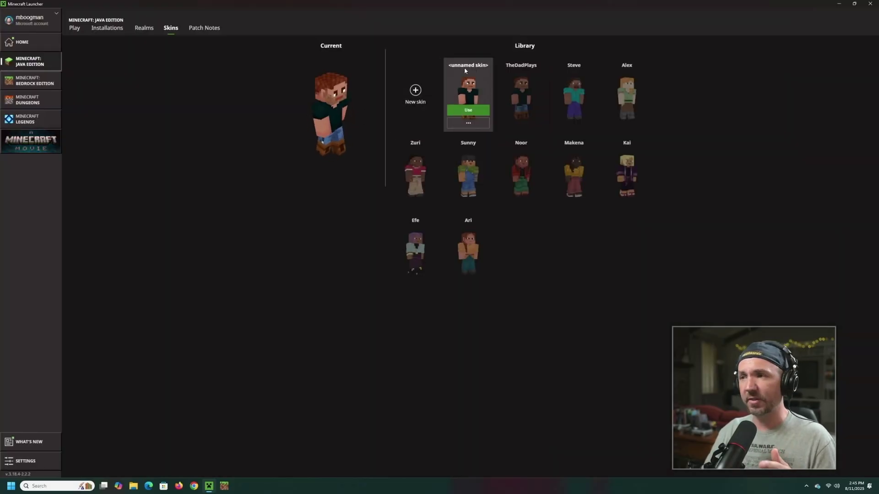
click(76, 28)
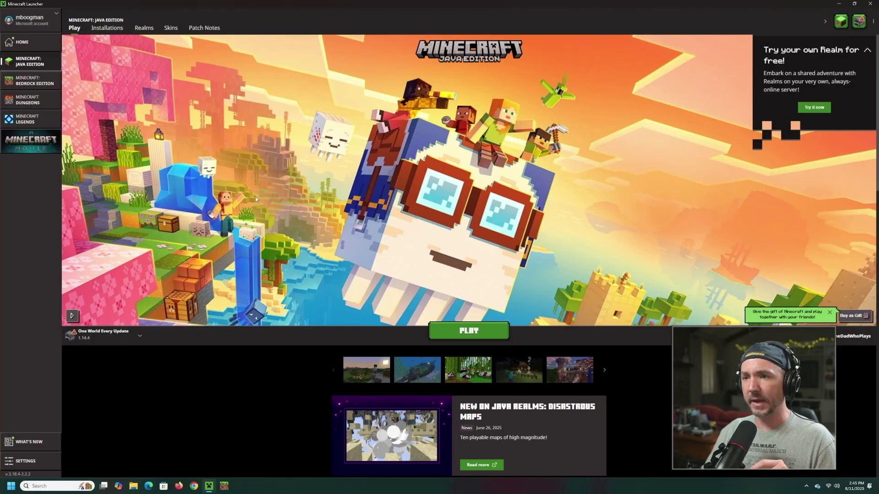
click(468, 330)
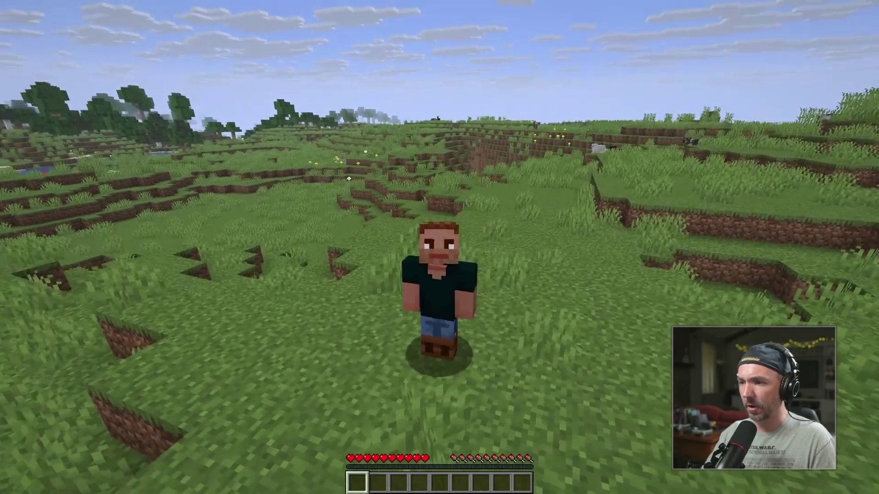
Walk and jump with the character in the Java world to check the applied skin from the front
key(w)
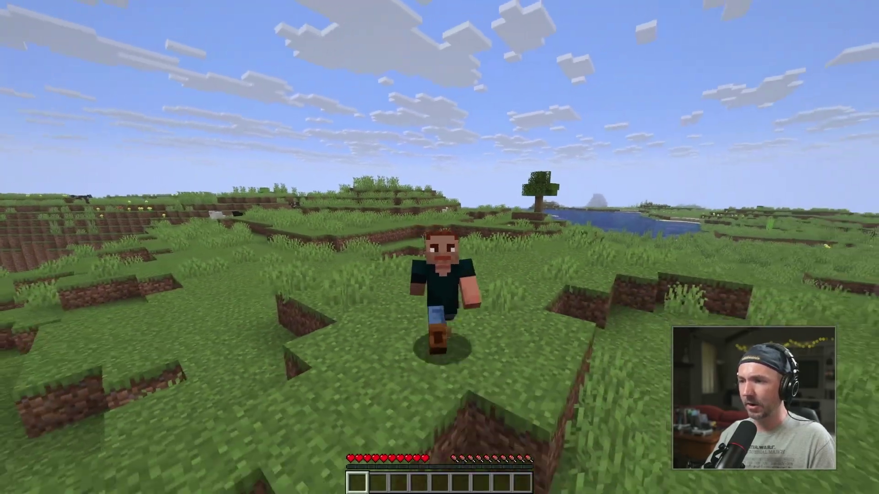
key(s)
key(space)
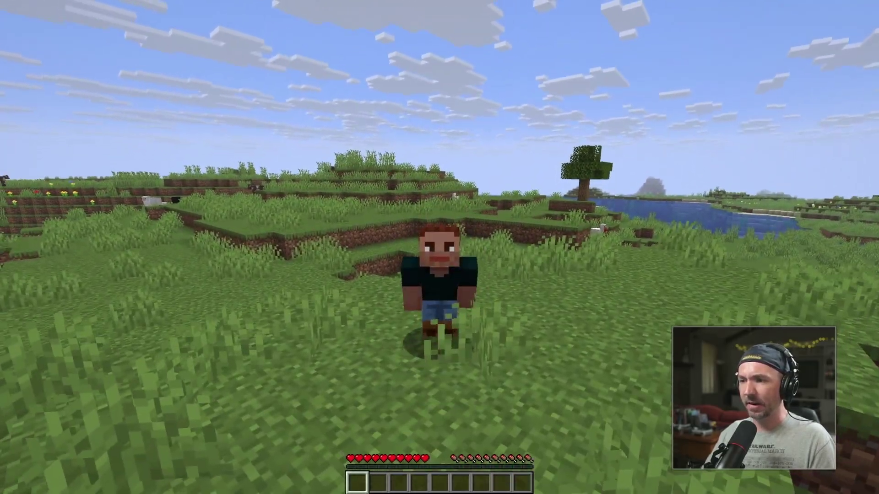